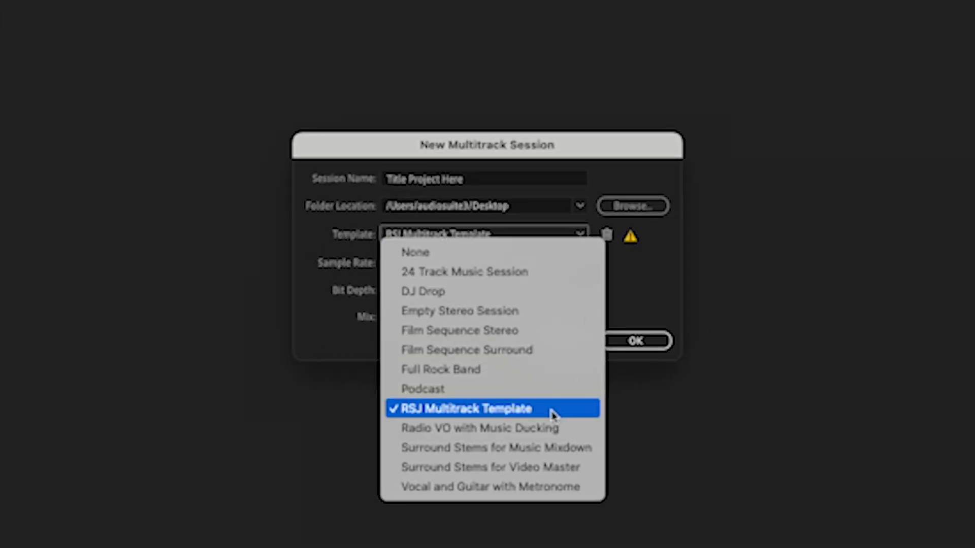
- Create the multitrack session "Title Project Here" on the Desktop from the RSJ Multitrack Template
{"action": "left_click", "coordinate": [554, 415]}
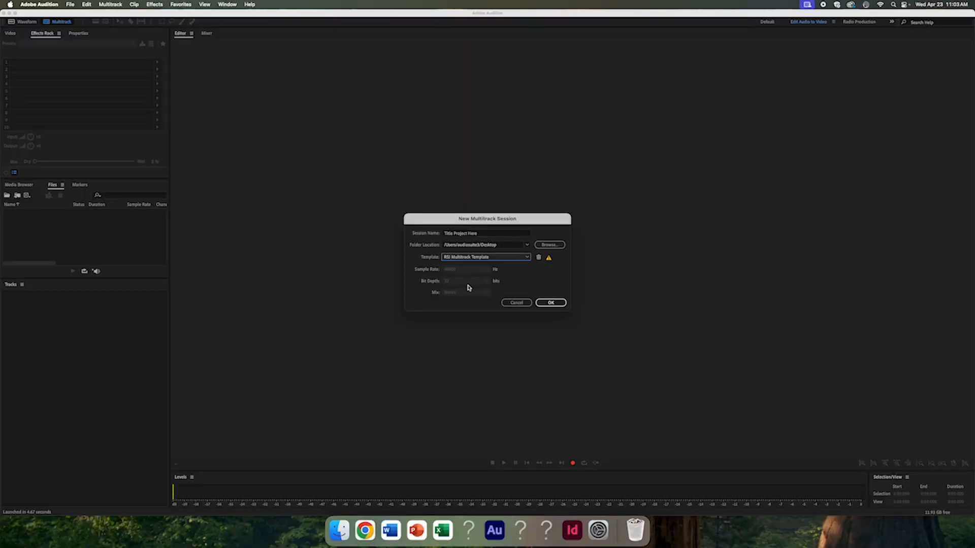
{"action": "left_click", "coordinate": [544, 303]}
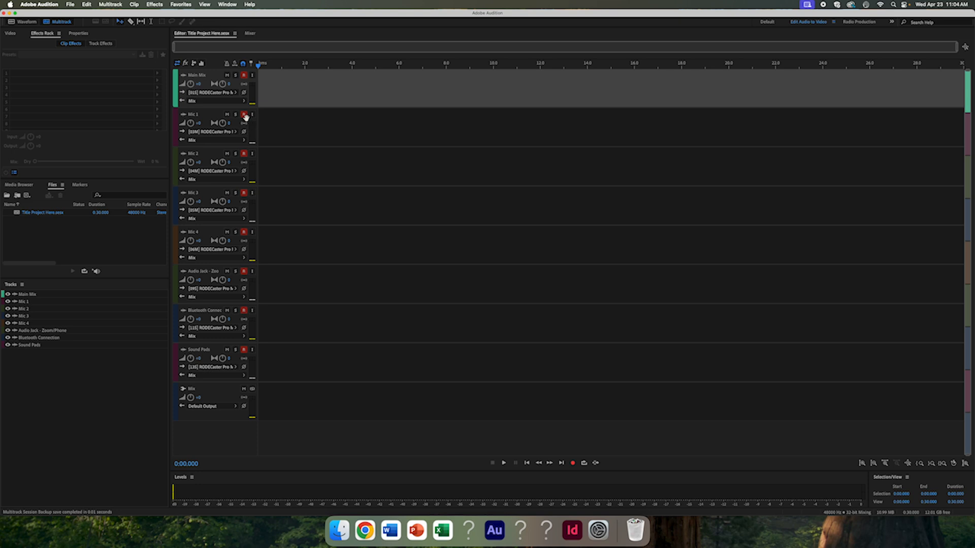
- Toggle record arming on the Mic 1 track off and back on to check its input signal
{"action": "left_click", "coordinate": [244, 116]}
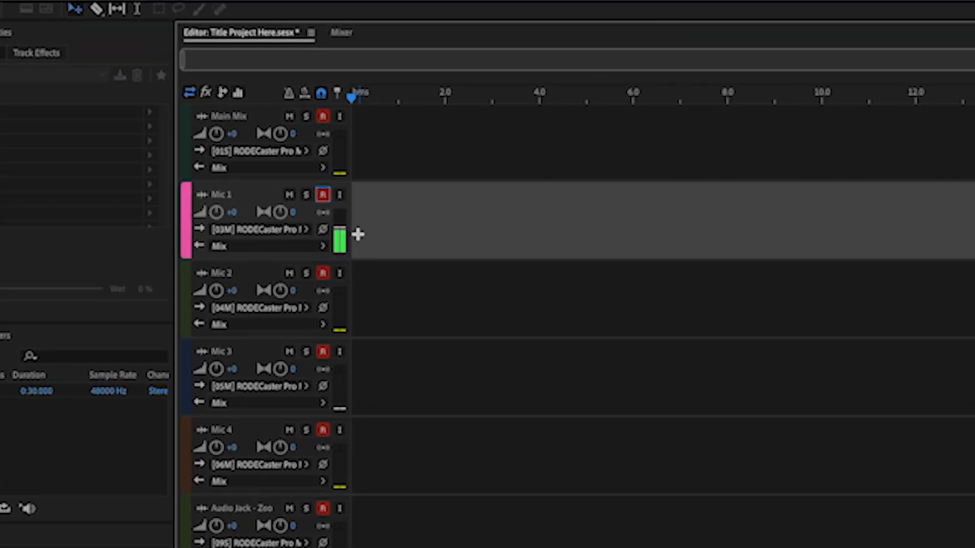
{"action": "left_click", "coordinate": [322, 196]}
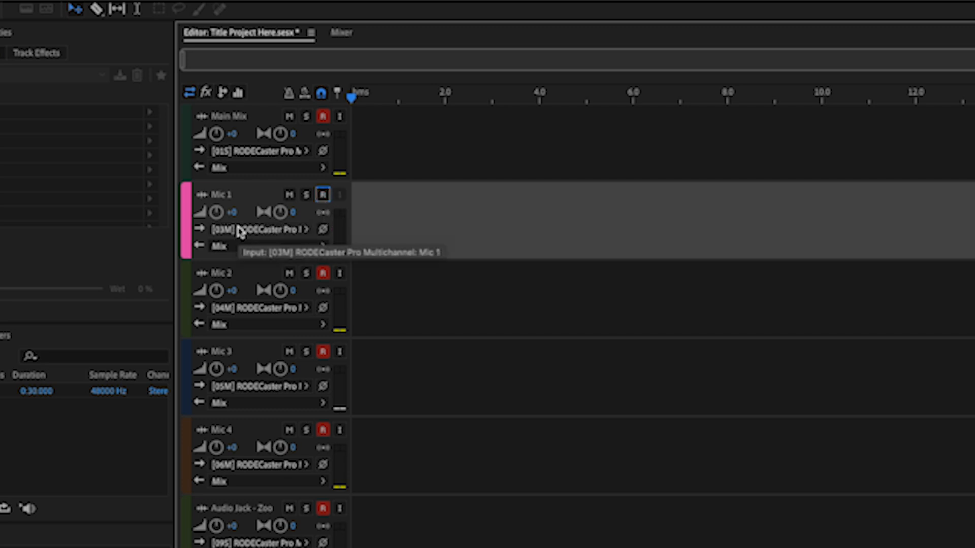
{"action": "left_click", "coordinate": [323, 195]}
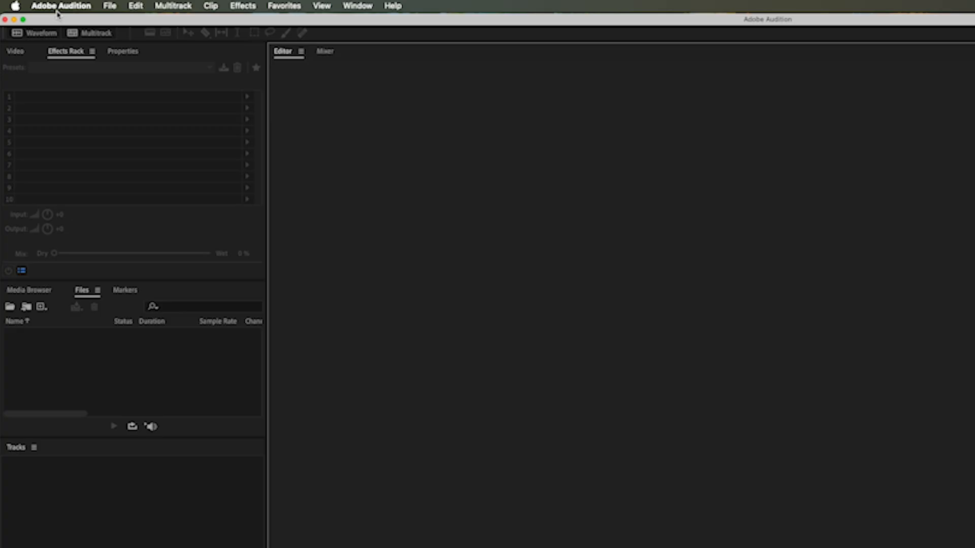
- Set the default input in the audio hardware preferences to RODECaster Pro Multichannel and apply the settings
{"action": "left_click", "coordinate": [72, 7]}
{"action": "mouse_move", "coordinate": [77, 58]}
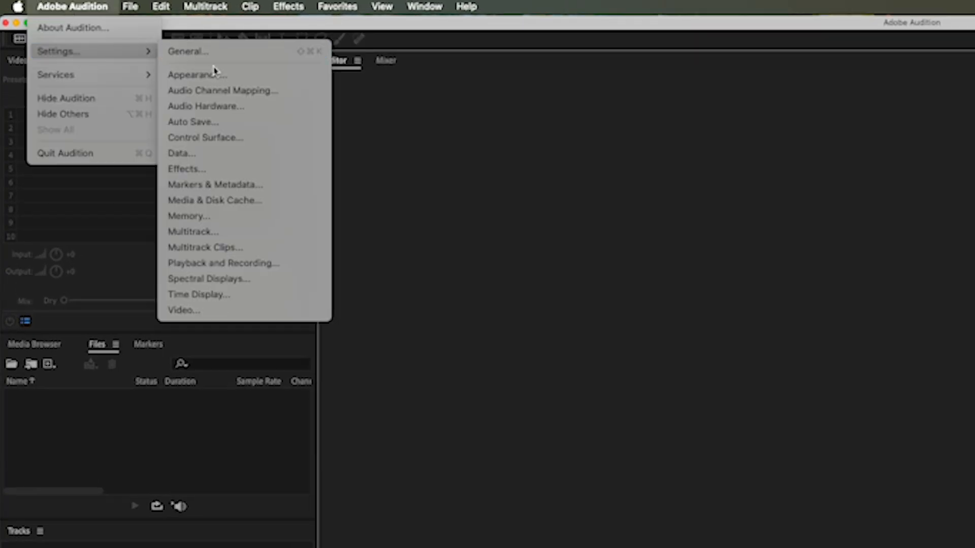
{"action": "left_click", "coordinate": [218, 106]}
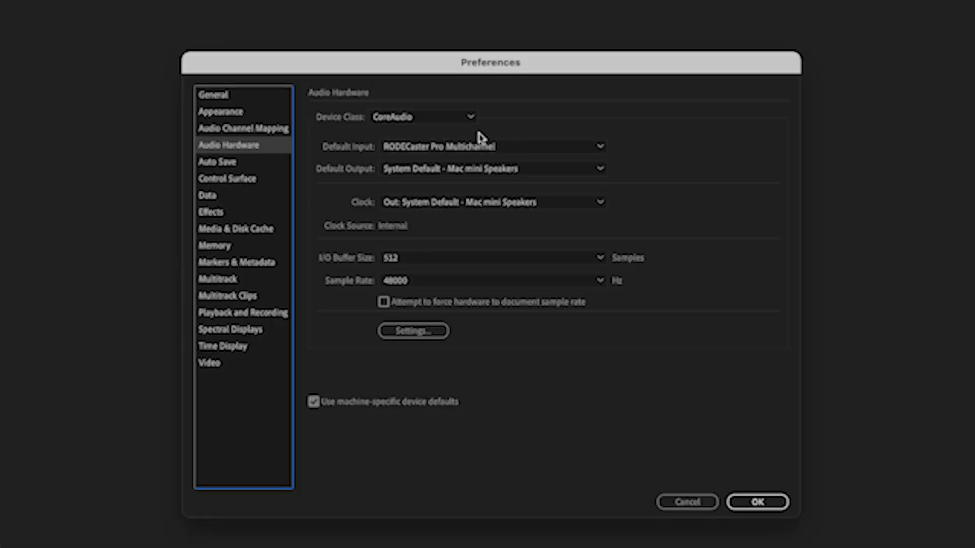
{"action": "left_click", "coordinate": [555, 151]}
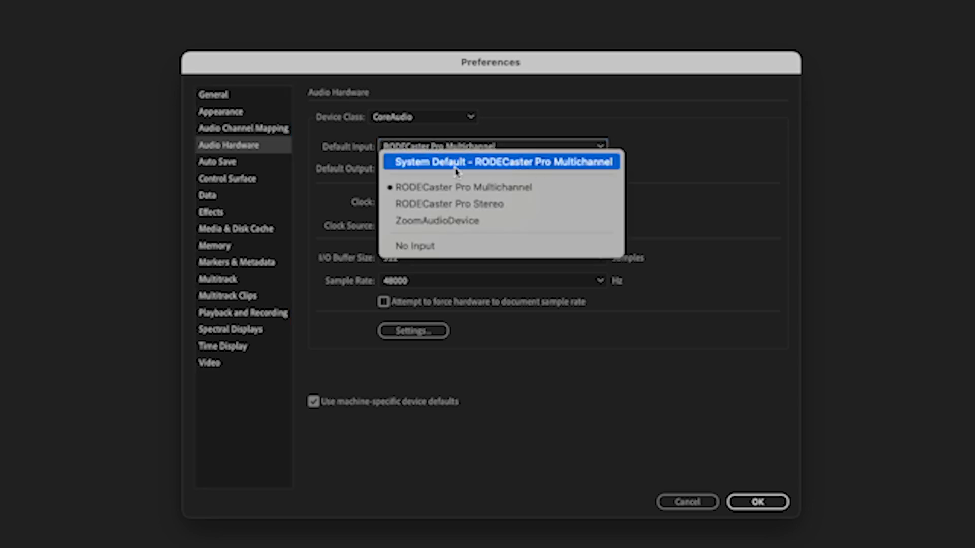
{"action": "left_click", "coordinate": [536, 122]}
{"action": "left_click", "coordinate": [501, 150]}
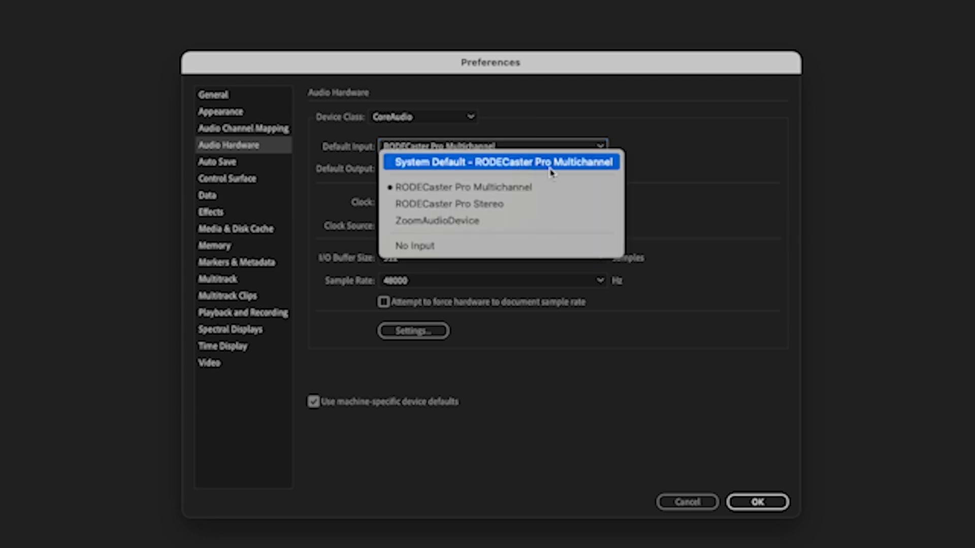
{"action": "left_click", "coordinate": [488, 189]}
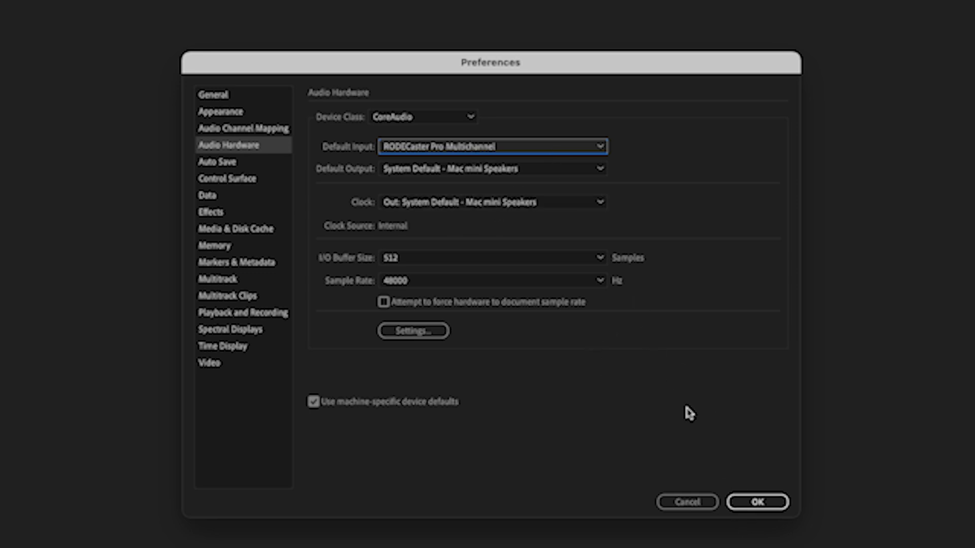
{"action": "left_click", "coordinate": [751, 503]}
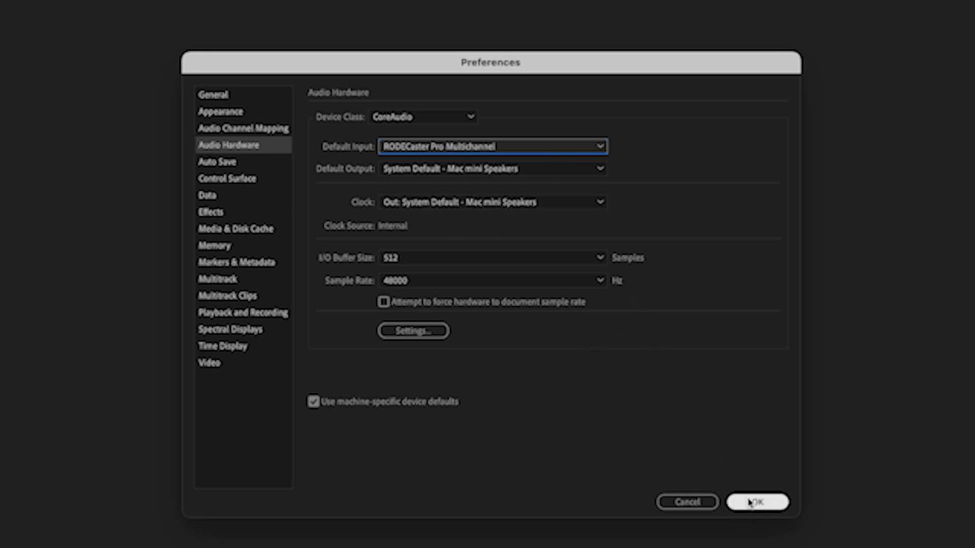
{"action": "left_click", "coordinate": [759, 507]}
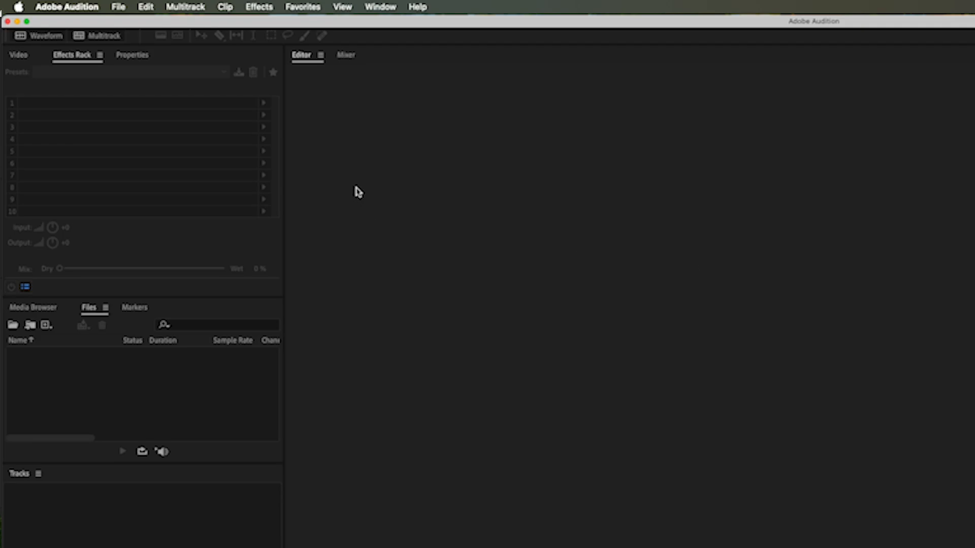
- Create a new multitrack session with the template set to None, keeping the default session name
{"action": "left_click", "coordinate": [96, 35]}
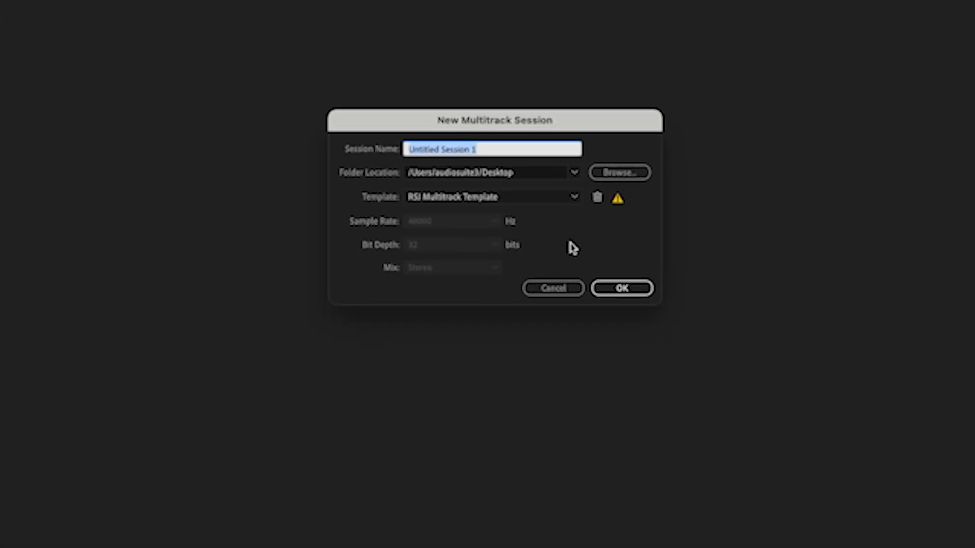
{"action": "left_click", "coordinate": [504, 197]}
{"action": "left_click", "coordinate": [483, 211]}
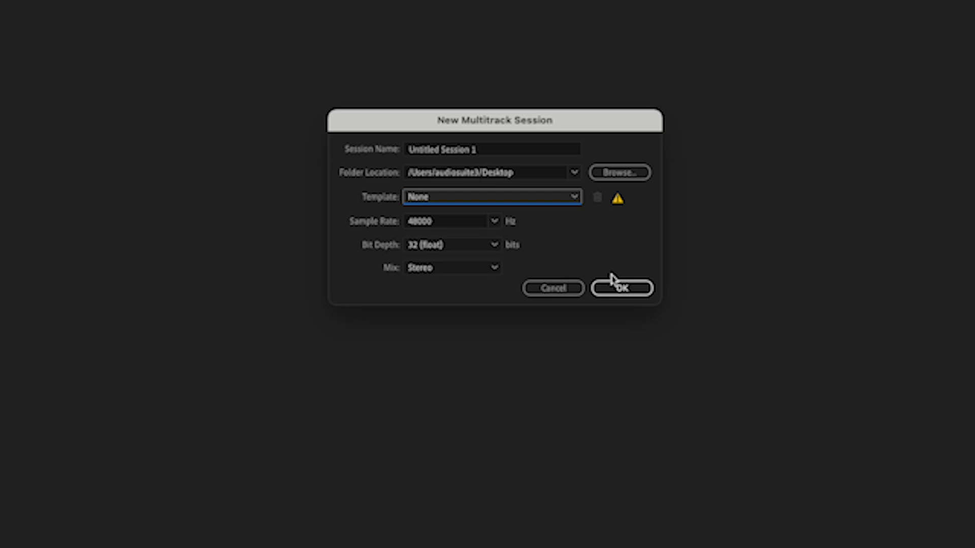
{"action": "left_click", "coordinate": [603, 288]}
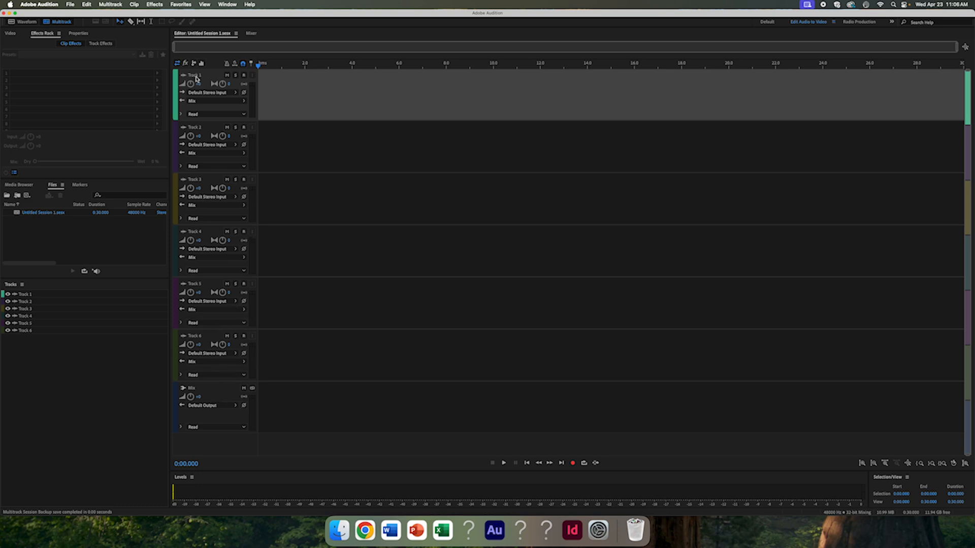
- Review the default input device in the audio hardware preferences, then close them
{"action": "left_click", "coordinate": [39, 4]}
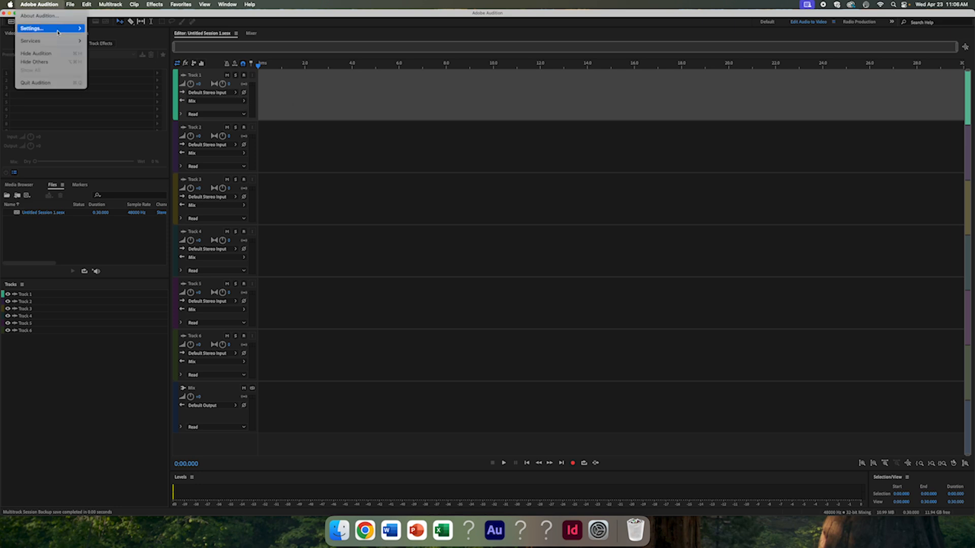
{"action": "mouse_move", "coordinate": [51, 26]}
{"action": "left_click", "coordinate": [109, 57]}
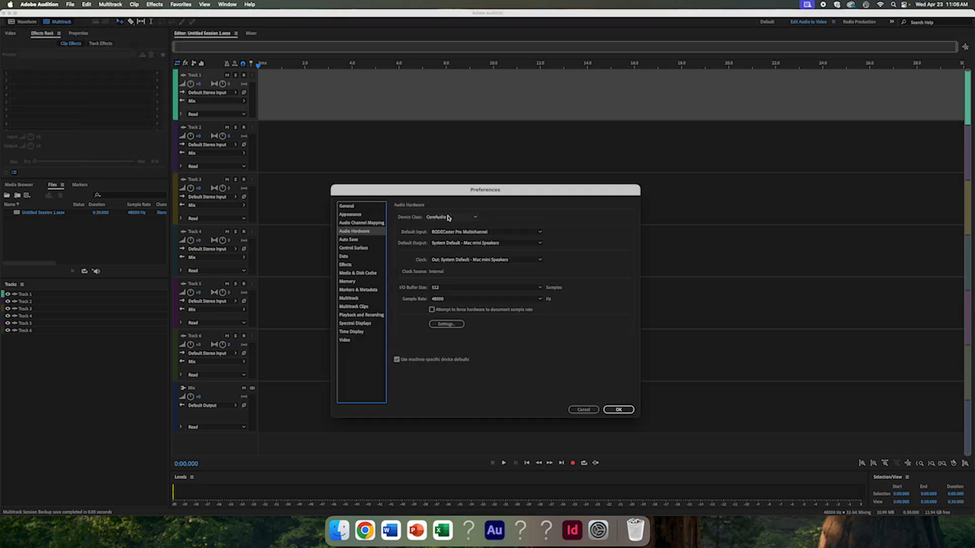
{"action": "left_click", "coordinate": [623, 411]}
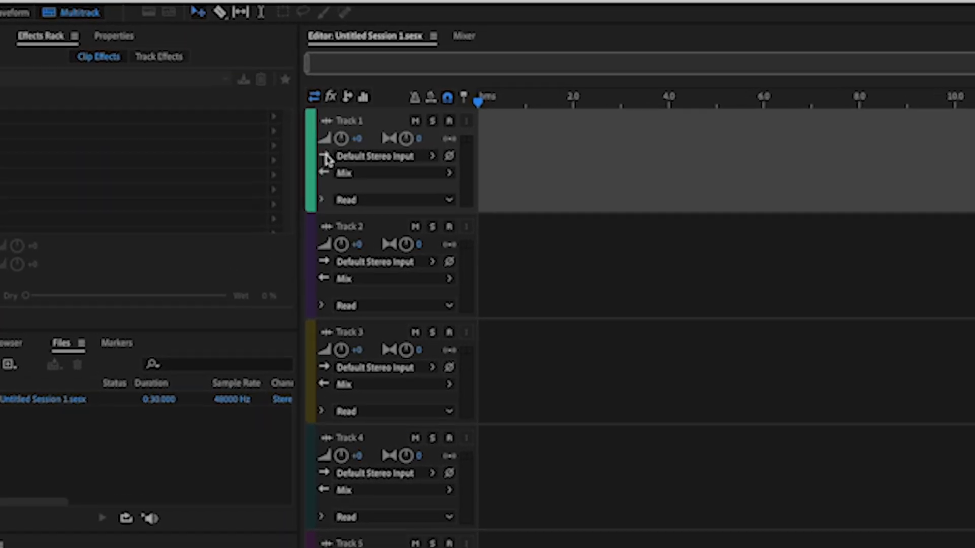
- Assign Track 1 the stereo input [01S] RODECaster Pro Multichannel: Left and arm it for recording
{"action": "left_click", "coordinate": [432, 157]}
{"action": "mouse_move", "coordinate": [462, 191]}
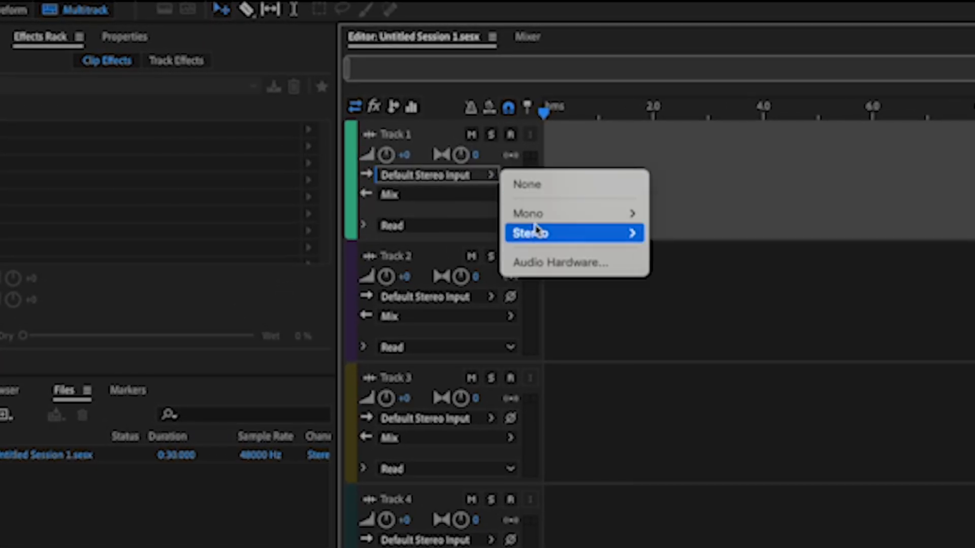
{"action": "mouse_move", "coordinate": [564, 231]}
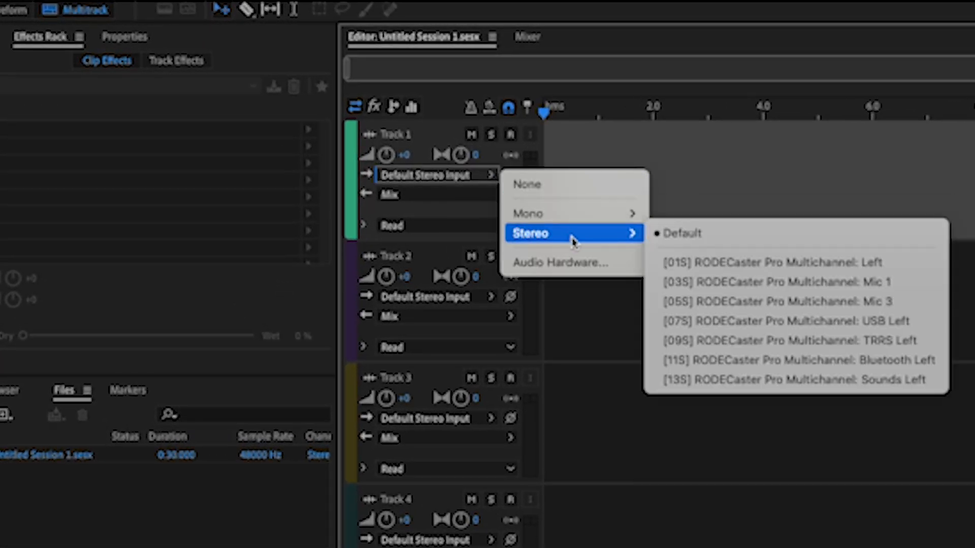
{"action": "left_click", "coordinate": [740, 273]}
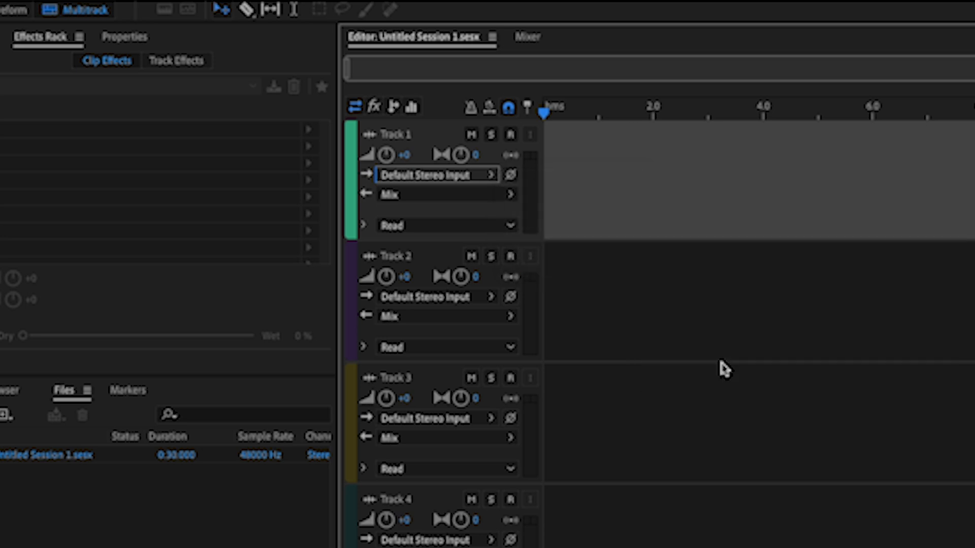
{"action": "left_click", "coordinate": [510, 135]}
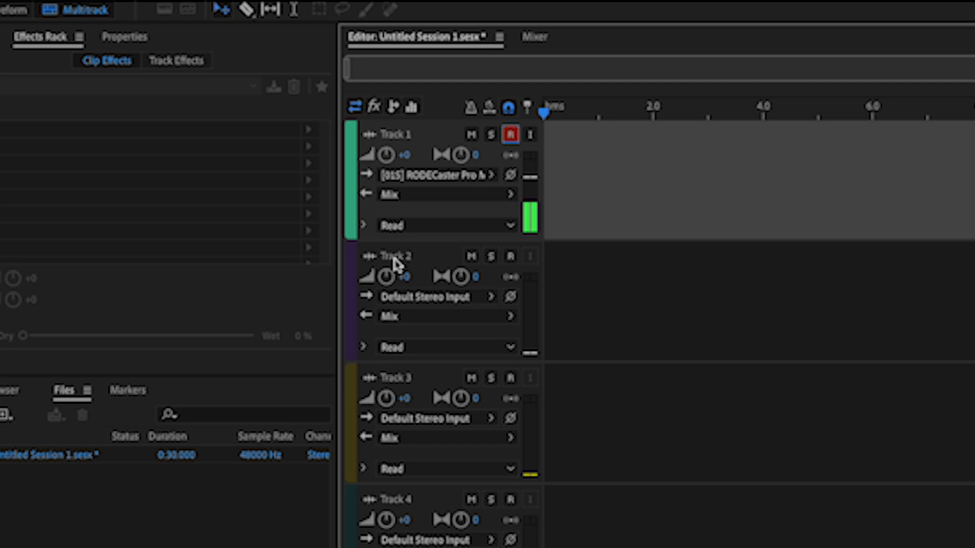
- Assign Track 2 the mono input [03M] RODECaster Pro Multichannel: Mic 1 and arm it for recording
{"action": "left_click", "coordinate": [437, 285]}
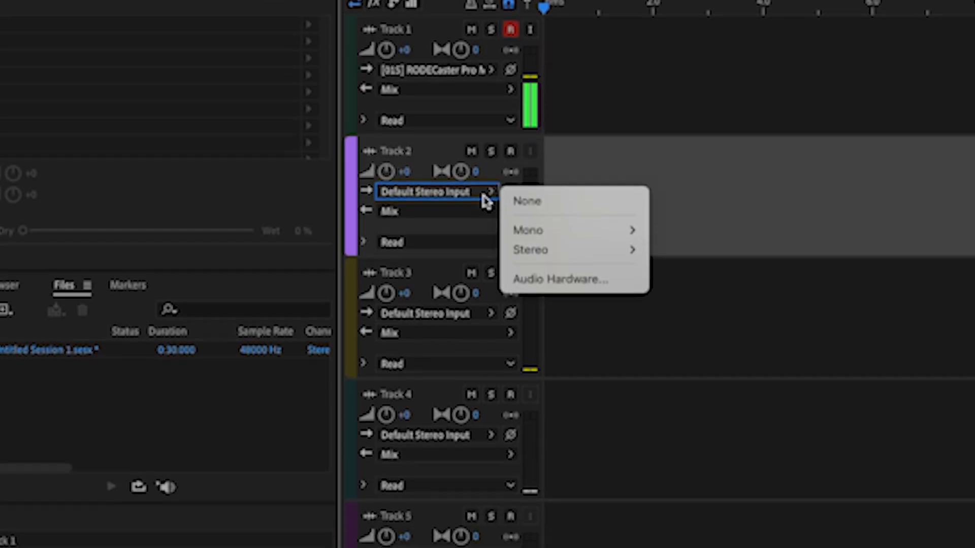
{"action": "mouse_move", "coordinate": [526, 196]}
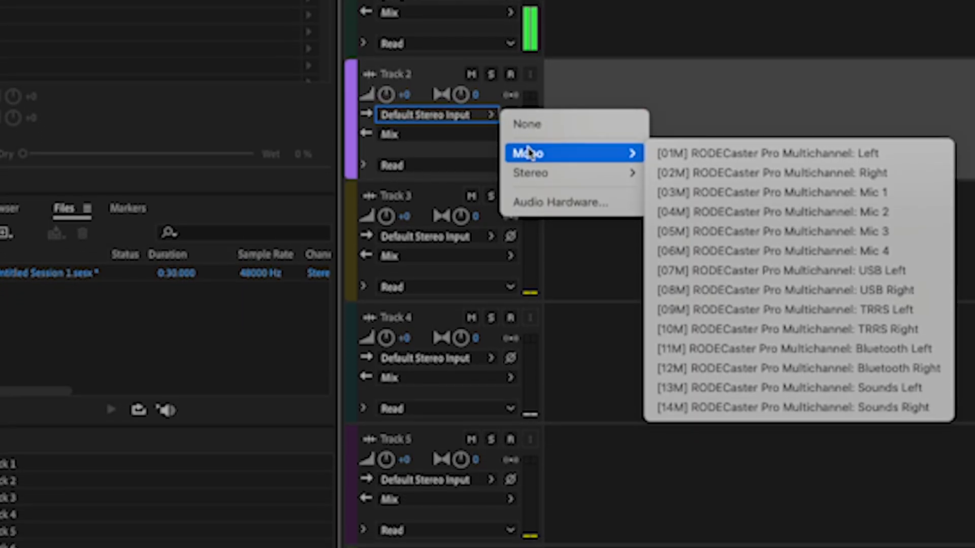
{"action": "left_click", "coordinate": [752, 193]}
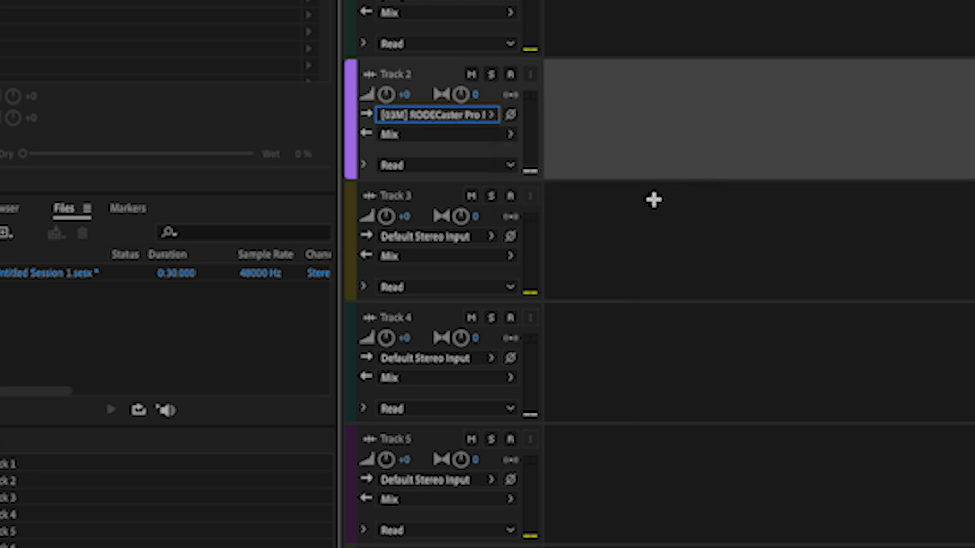
{"action": "left_click", "coordinate": [511, 74]}
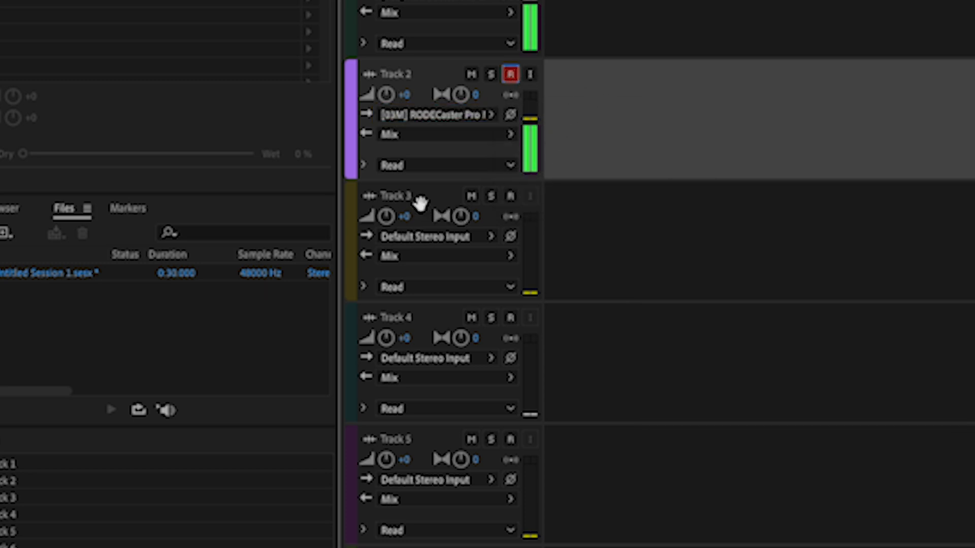
- Assign Track 3 the mono input [04M] RODECaster Pro Multichannel: Mic 2 and arm it for recording
{"action": "left_click", "coordinate": [427, 237]}
{"action": "mouse_move", "coordinate": [530, 275]}
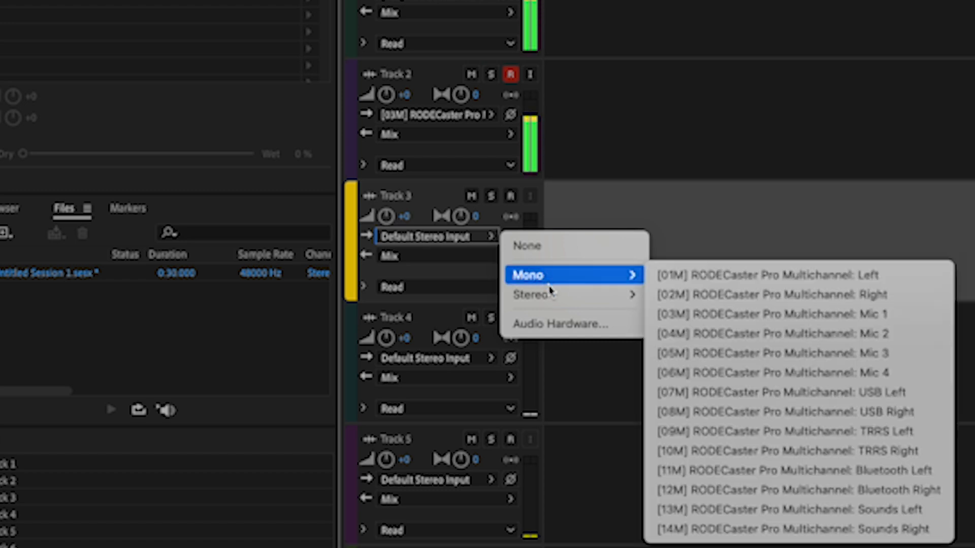
{"action": "left_click", "coordinate": [669, 334]}
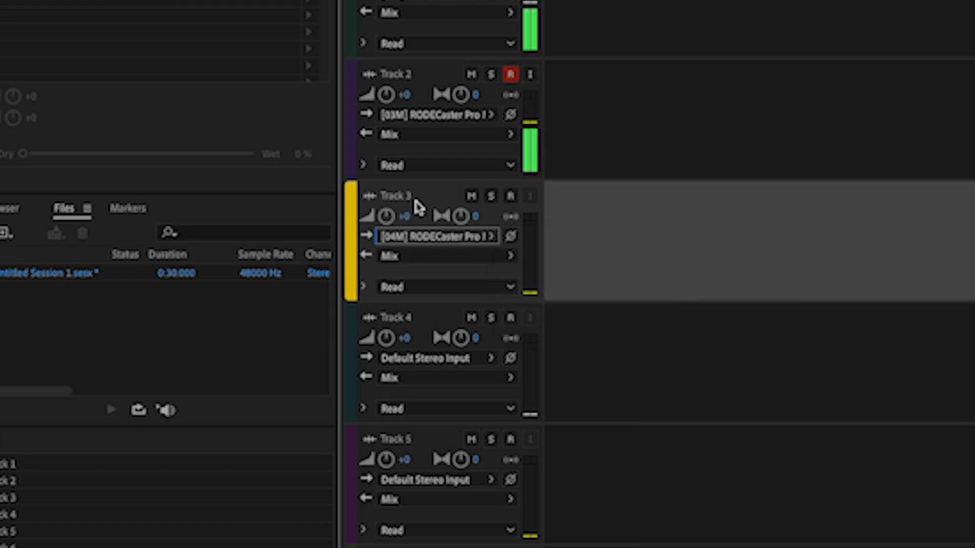
{"action": "left_click", "coordinate": [509, 198]}
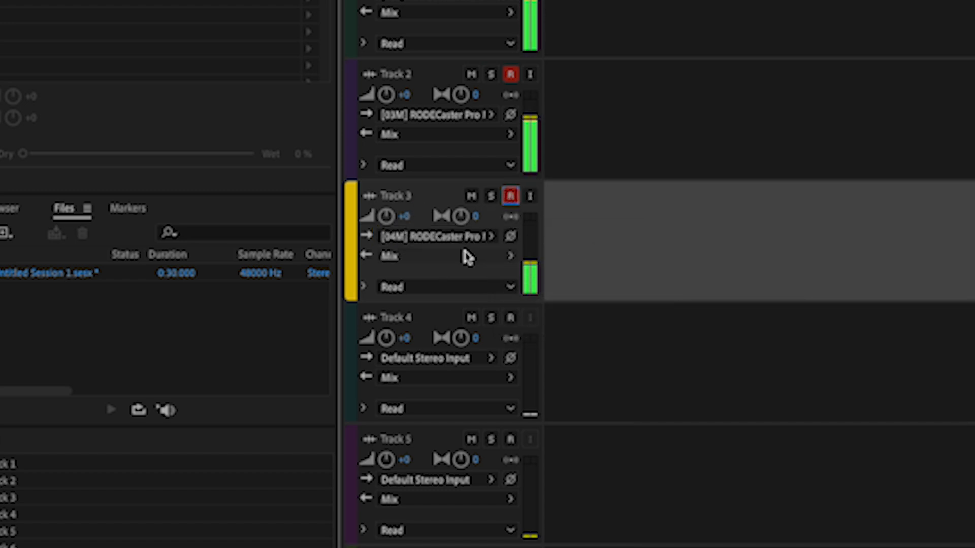
- Assign Track 4 the mono input [05M] RODECaster Pro Multichannel: Mic 3 and arm it for recording
{"action": "left_click", "coordinate": [446, 358]}
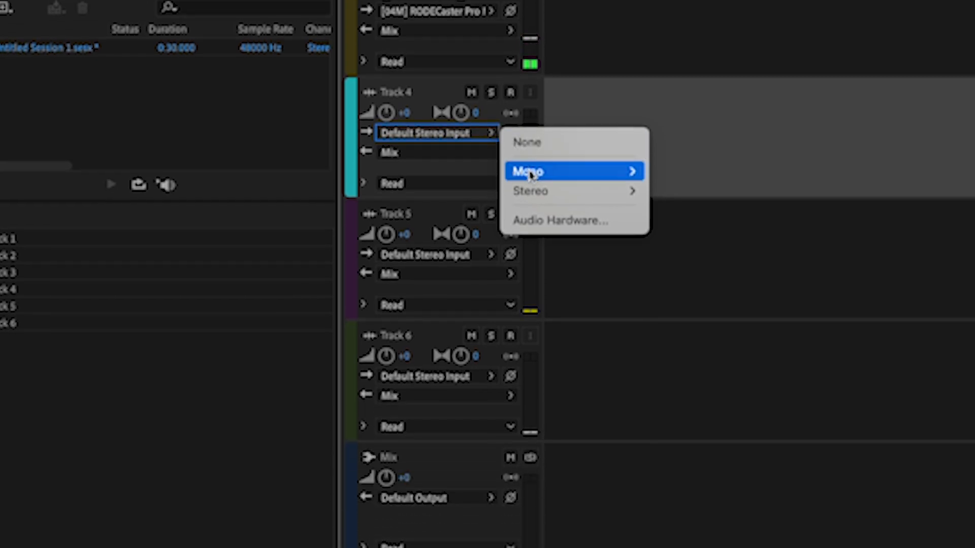
{"action": "mouse_move", "coordinate": [528, 240]}
{"action": "left_click", "coordinate": [660, 177]}
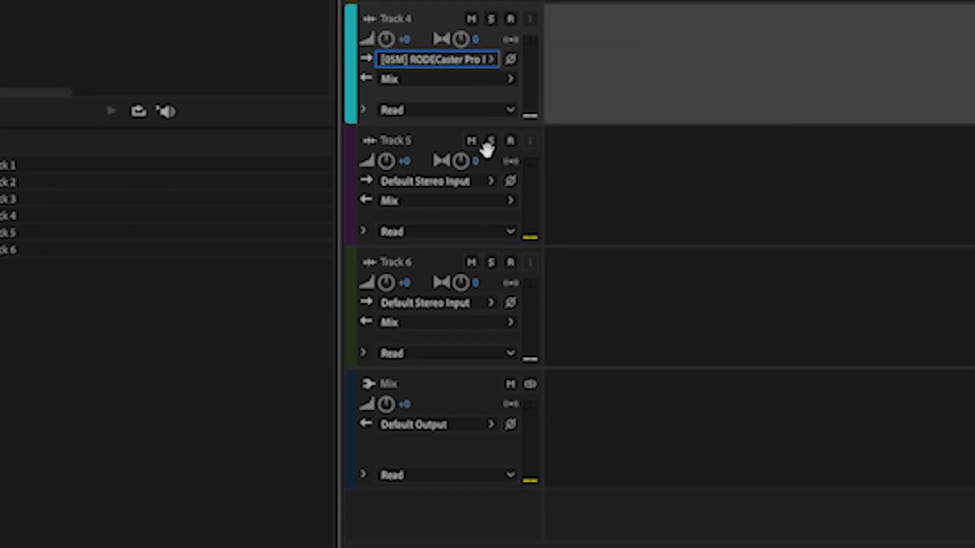
{"action": "left_click", "coordinate": [510, 19]}
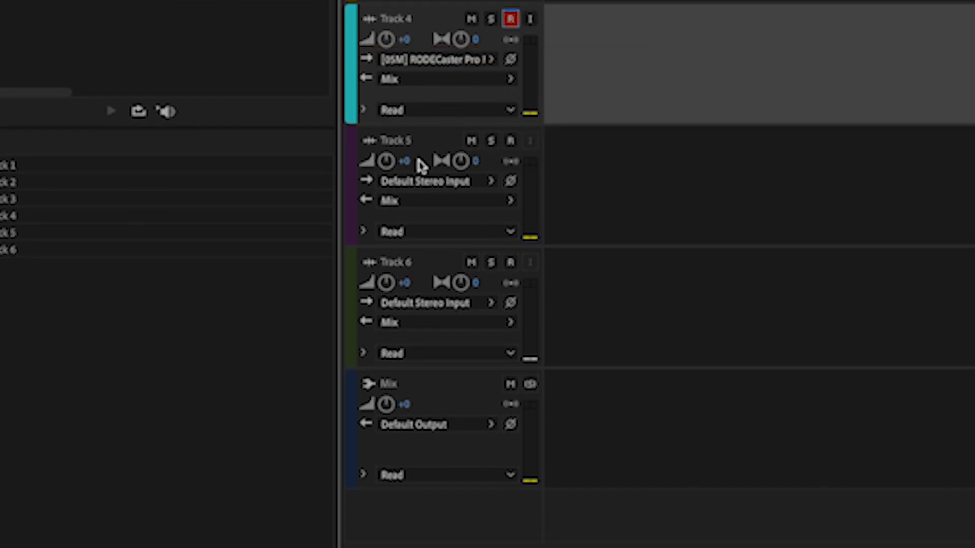
- Assign Track 5 the mono input [06M] RODECaster Pro Multichannel: Mic 4 and arm it for recording
{"action": "left_click", "coordinate": [412, 183]}
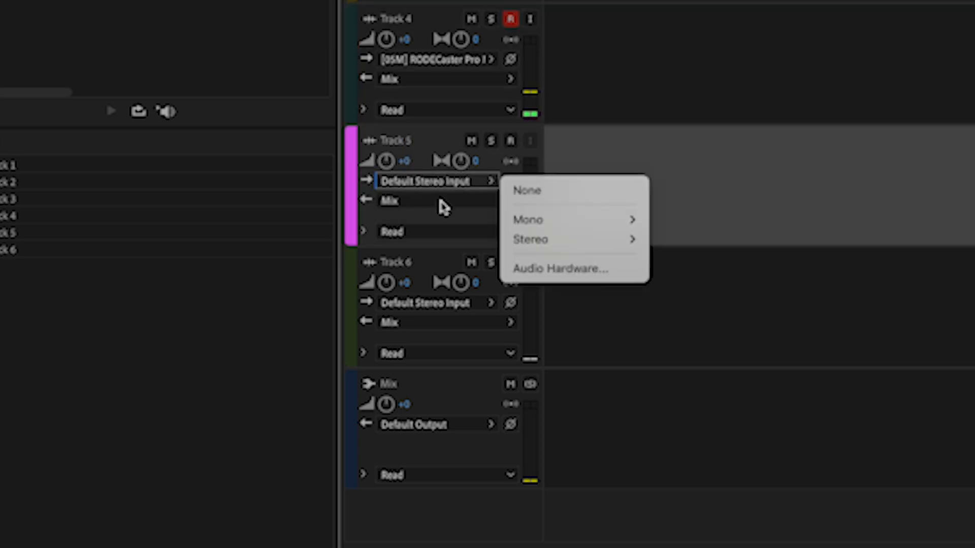
{"action": "mouse_move", "coordinate": [523, 220]}
{"action": "left_click", "coordinate": [705, 327]}
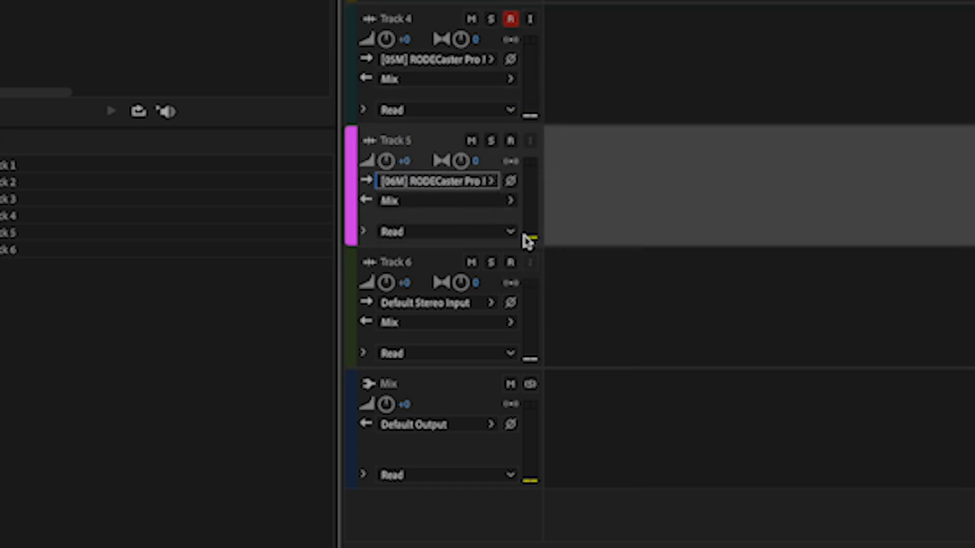
{"action": "left_click", "coordinate": [511, 140]}
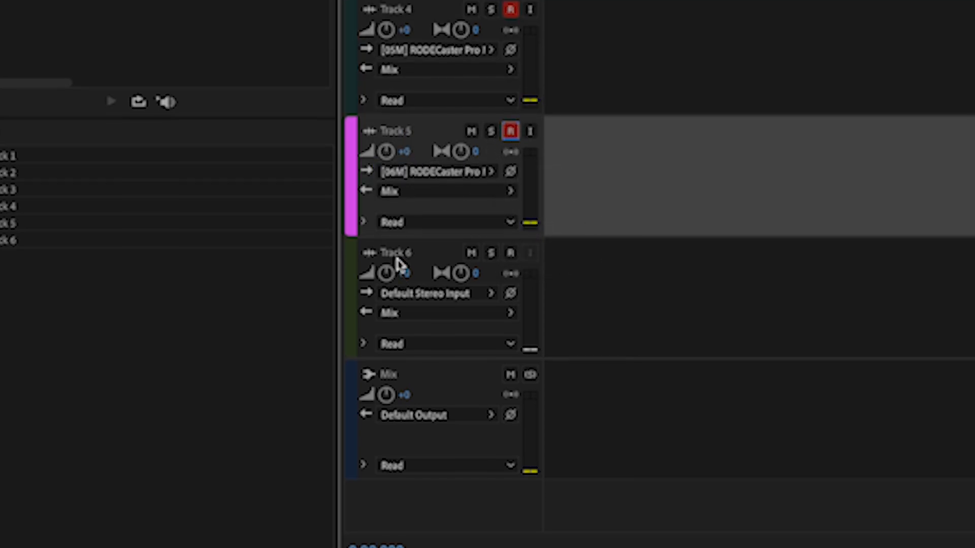
- Assign Track 6 the stereo input [07S] RODECaster Pro Multichannel: USB Left
{"action": "left_click", "coordinate": [421, 303]}
{"action": "mouse_move", "coordinate": [564, 207]}
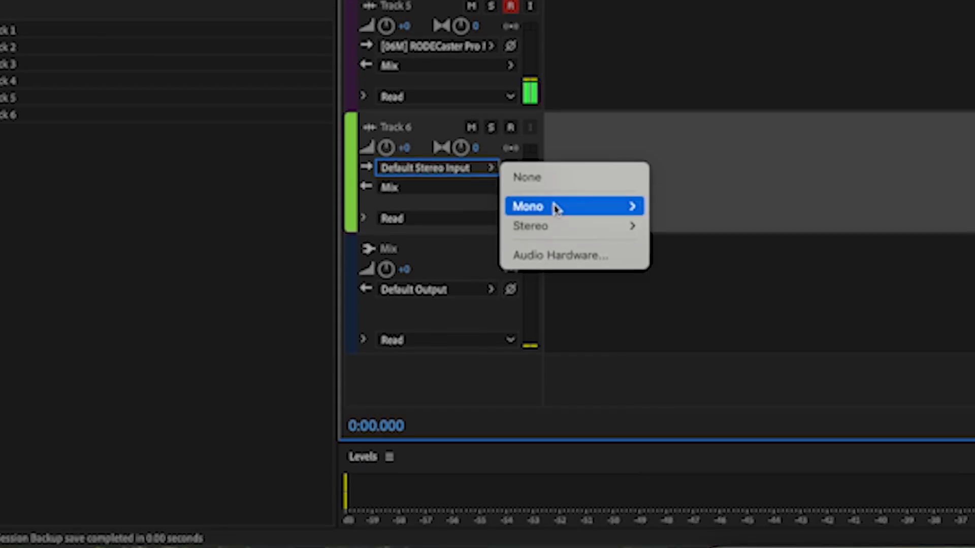
{"action": "mouse_move", "coordinate": [552, 233]}
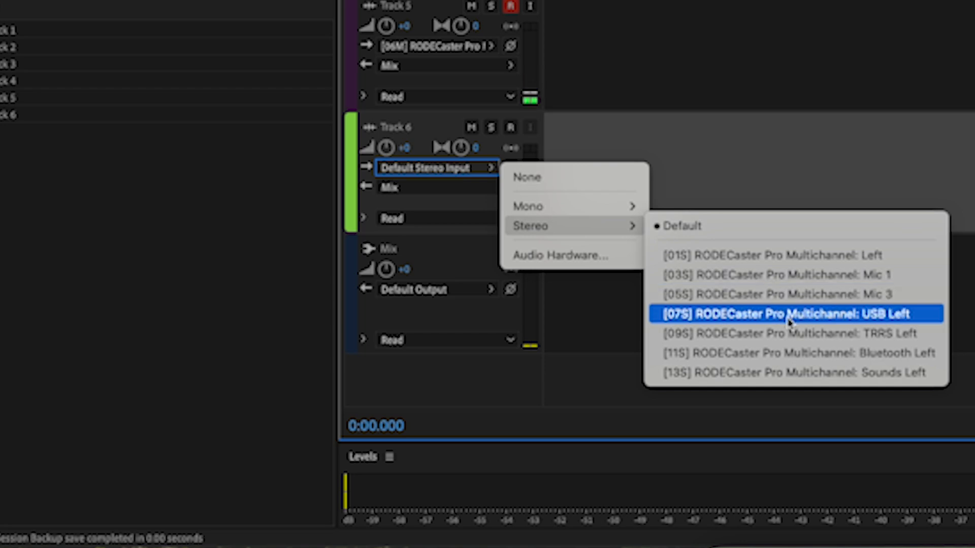
{"action": "left_click", "coordinate": [790, 316]}
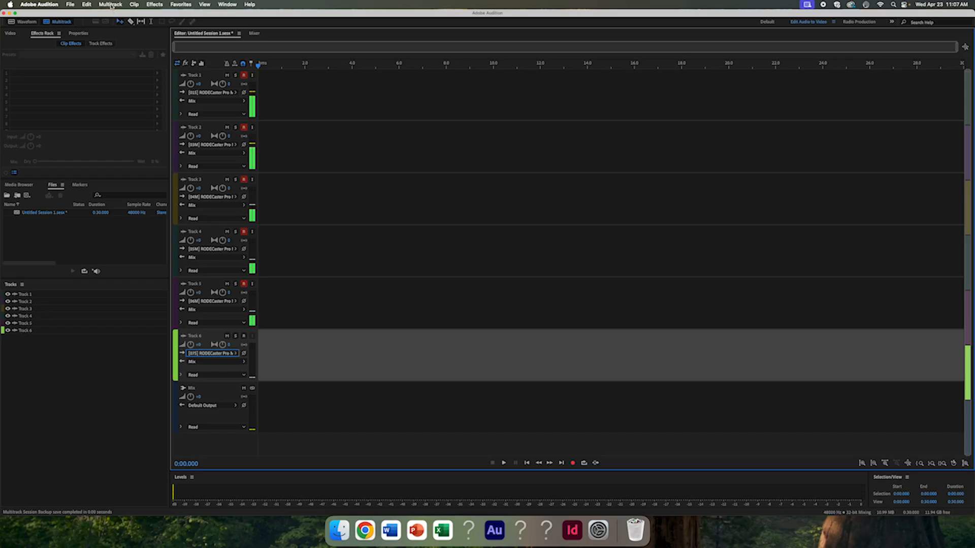
- Add two stereo audio tracks to the session below Track 6
{"action": "left_click", "coordinate": [123, 6]}
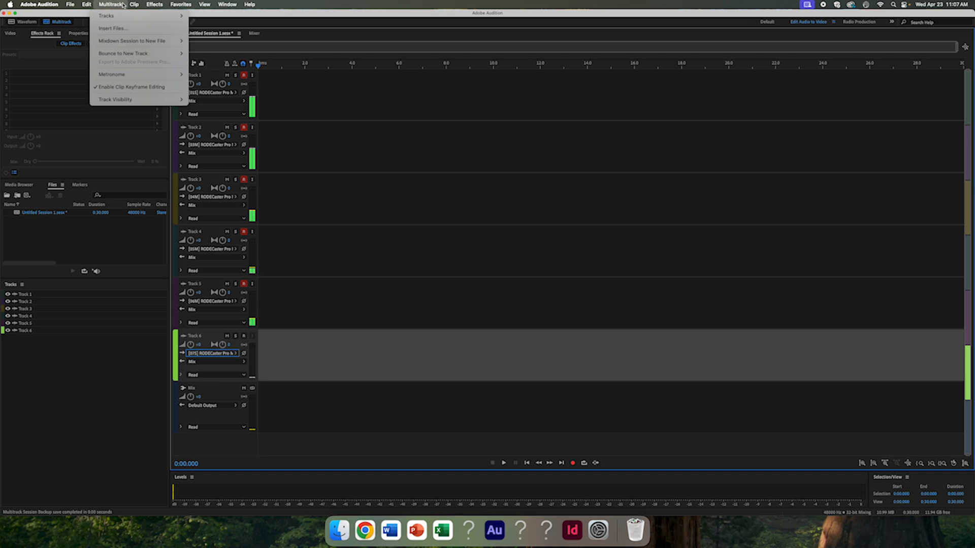
{"action": "mouse_move", "coordinate": [121, 16]}
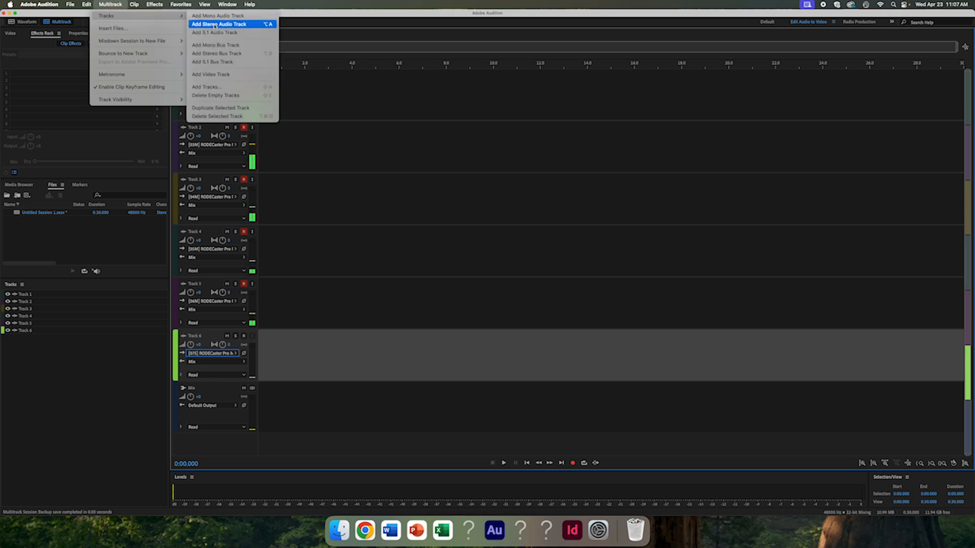
{"action": "left_click", "coordinate": [218, 24]}
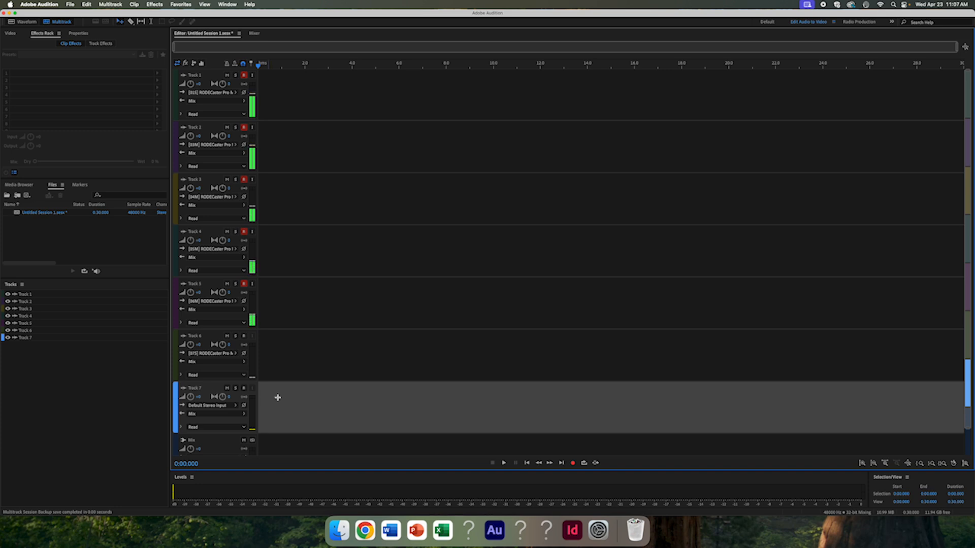
{"action": "right_click", "coordinate": [274, 409]}
{"action": "mouse_move", "coordinate": [305, 436]}
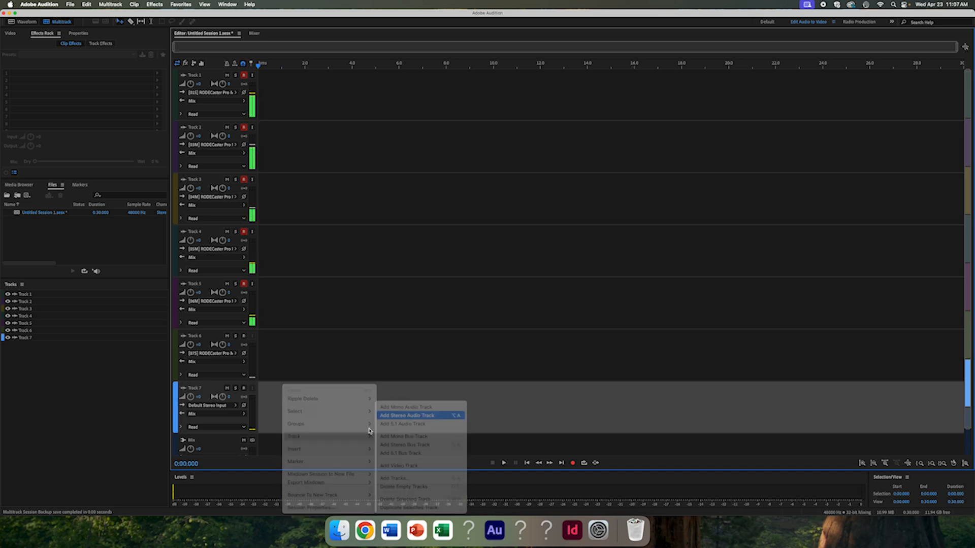
{"action": "left_click", "coordinate": [419, 414]}
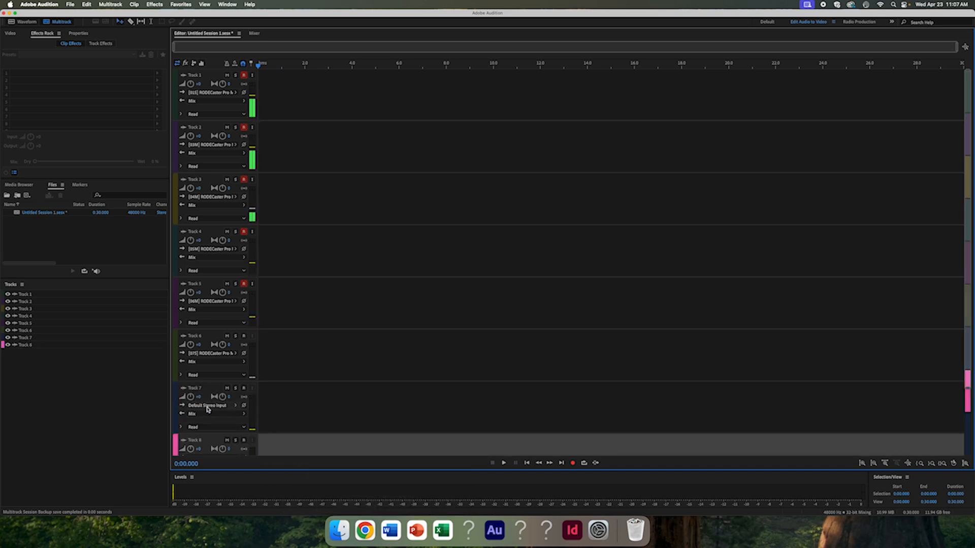
- Assign Track 7 the stereo input [11S] RODECaster Pro Multichannel: Bluetooth Left
{"action": "left_click", "coordinate": [202, 406]}
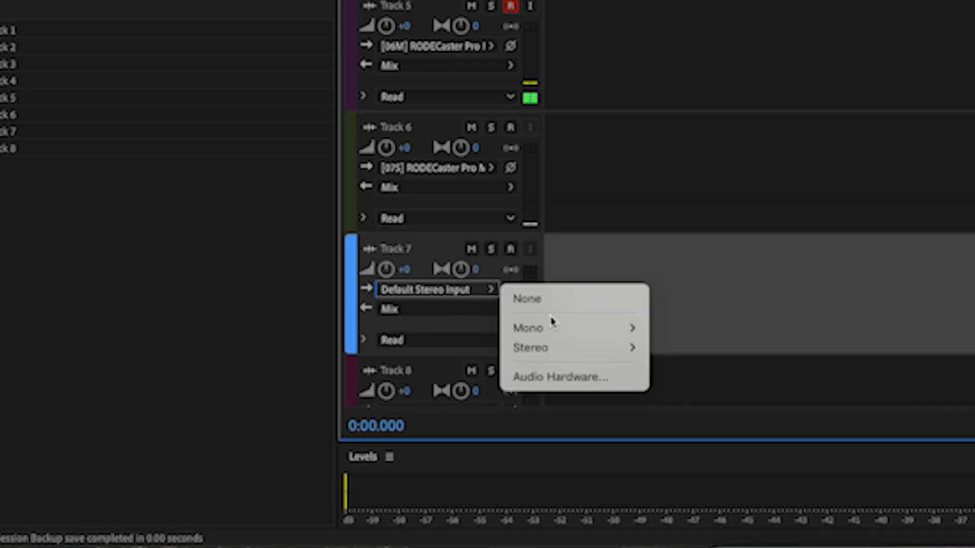
{"action": "mouse_move", "coordinate": [266, 433]}
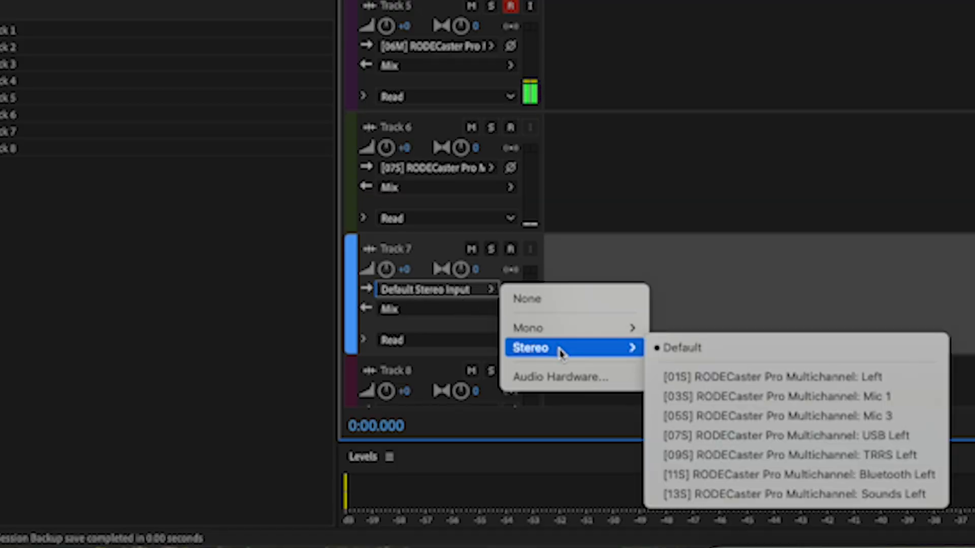
{"action": "left_click", "coordinate": [742, 474]}
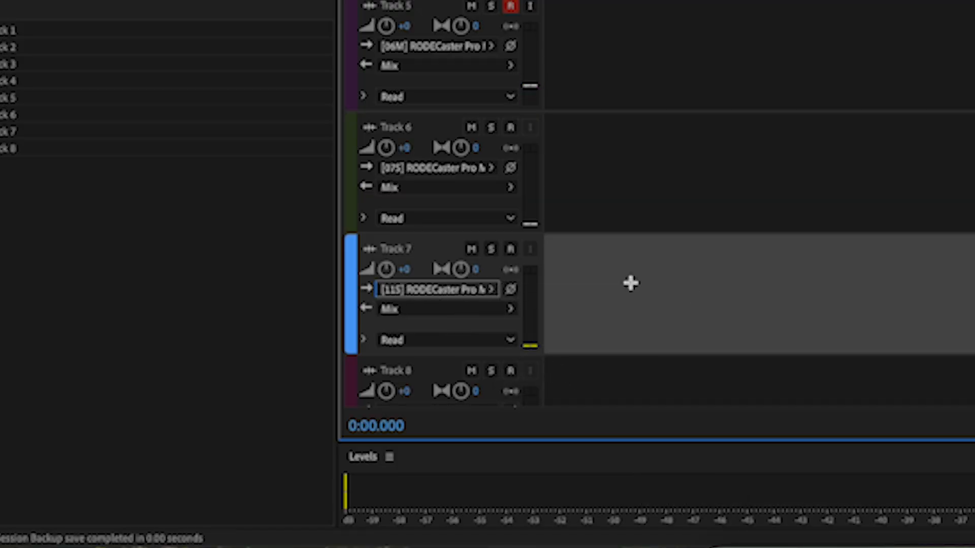
- Assign Track 8 the stereo input [13S] RODECaster Pro Multichannel: Sounds Left
{"action": "scroll", "coordinate": [622, 264], "scroll_direction": "down", "scroll_amount": 2}
{"action": "scroll", "coordinate": [621, 262], "scroll_direction": "down", "scroll_amount": 2}
{"action": "left_click", "coordinate": [437, 281]}
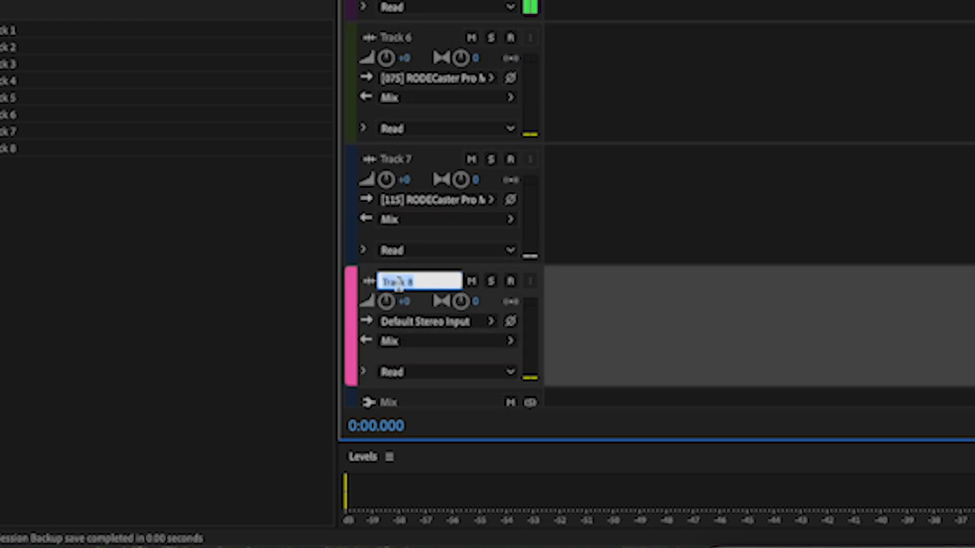
{"action": "left_click", "coordinate": [416, 322]}
{"action": "mouse_move", "coordinate": [558, 379]}
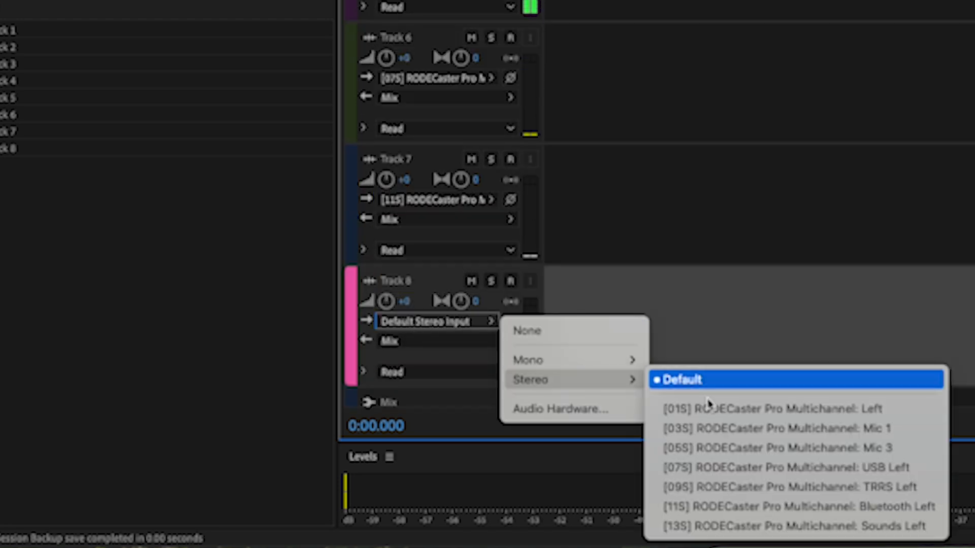
{"action": "left_click", "coordinate": [766, 526]}
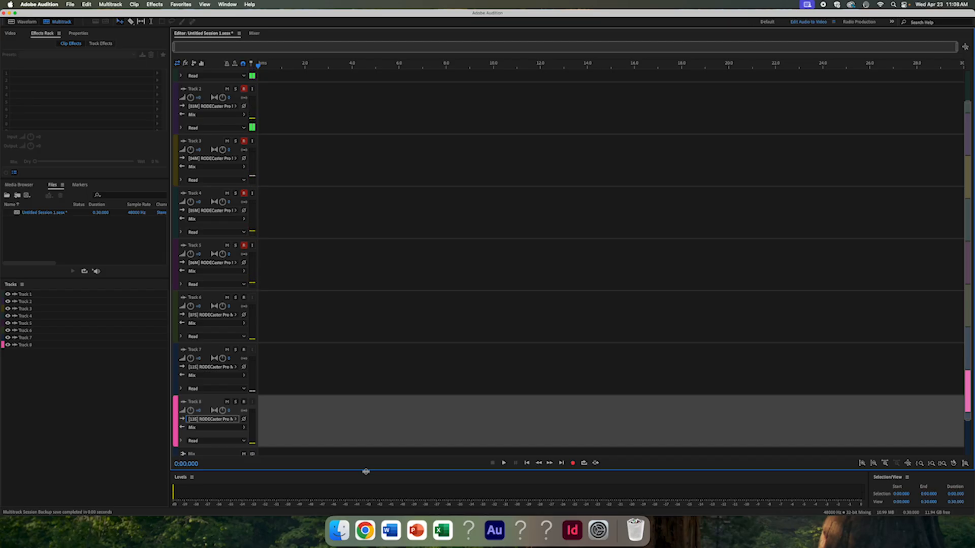
- Rename Track 8 as "Sound Pad" and Track 7 as "Bluetooth"
{"action": "left_click", "coordinate": [300, 387]}
{"action": "scroll", "coordinate": [279, 362], "scroll_direction": "down", "scroll_amount": 1}
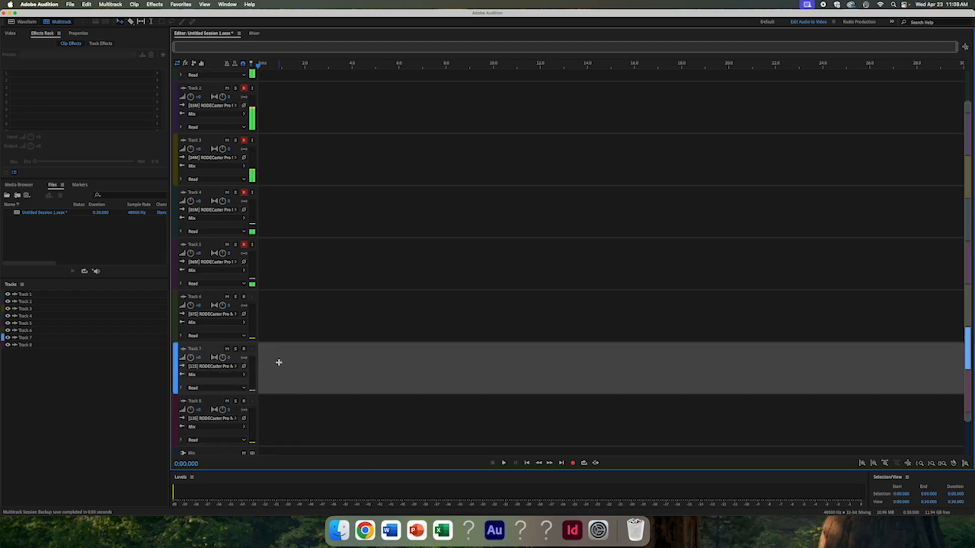
{"action": "left_click", "coordinate": [198, 404]}
{"action": "type", "text": "Sound Pad"}
{"action": "left_click", "coordinate": [197, 350]}
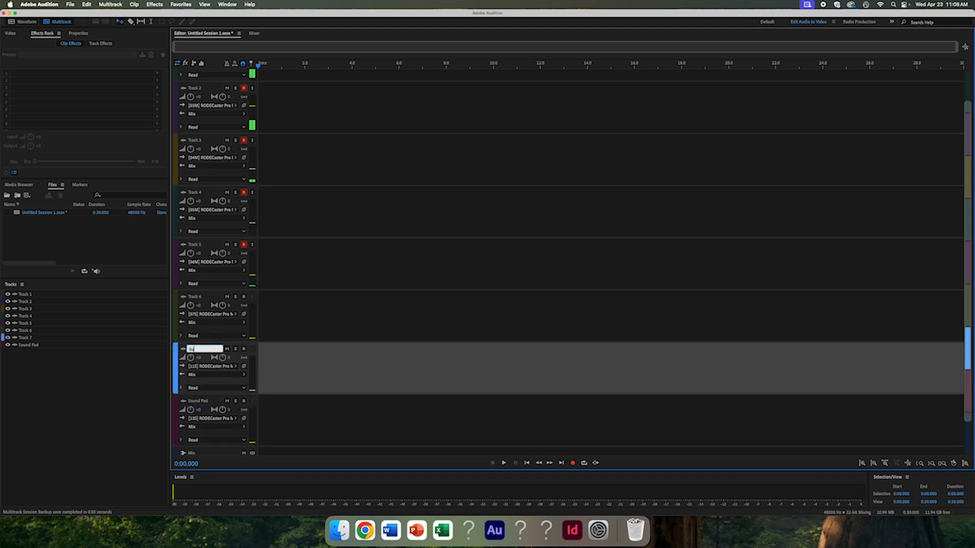
{"action": "type", "text": "Bluetooth"}
{"action": "key", "text": "Return"}
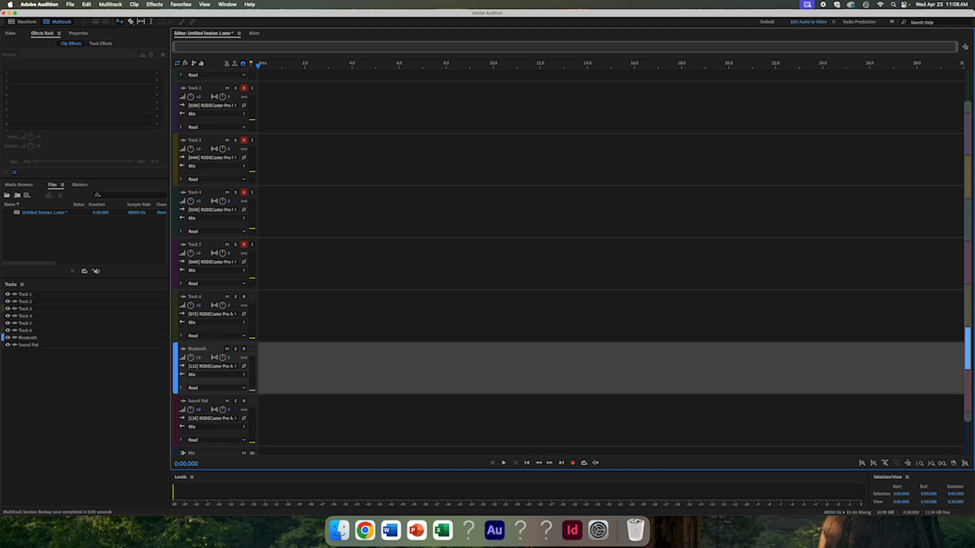
- Rename Track 6 as "Audio Input - Zoom"
{"action": "left_click", "coordinate": [195, 297]}
{"action": "type", "text": "Audio Input ="}
{"action": "key", "text": "BackSpace"}
{"action": "type", "text": "- Zoom"}
{"action": "key", "text": "Return"}
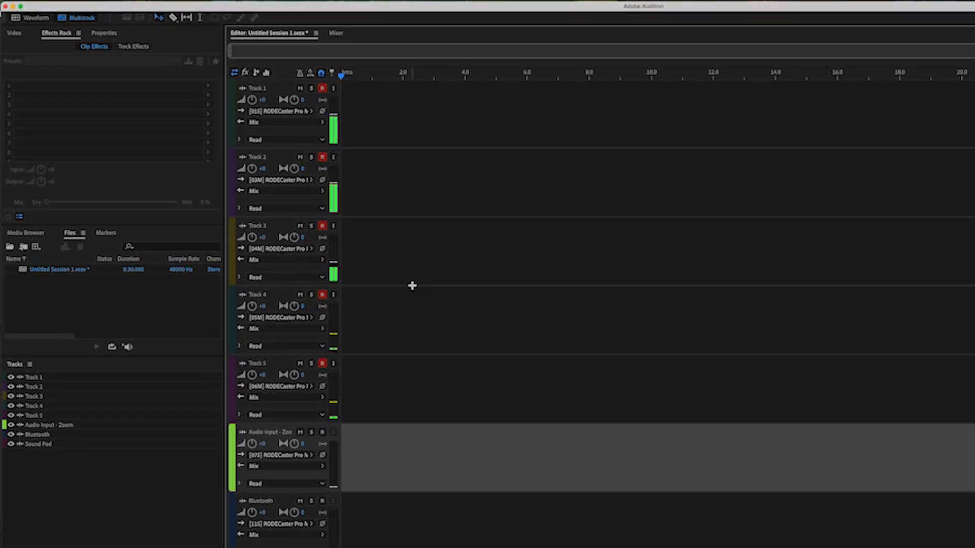
- Rename Track 2, which takes the Mic 1 input, as "Host"
{"action": "double_click", "coordinate": [259, 158]}
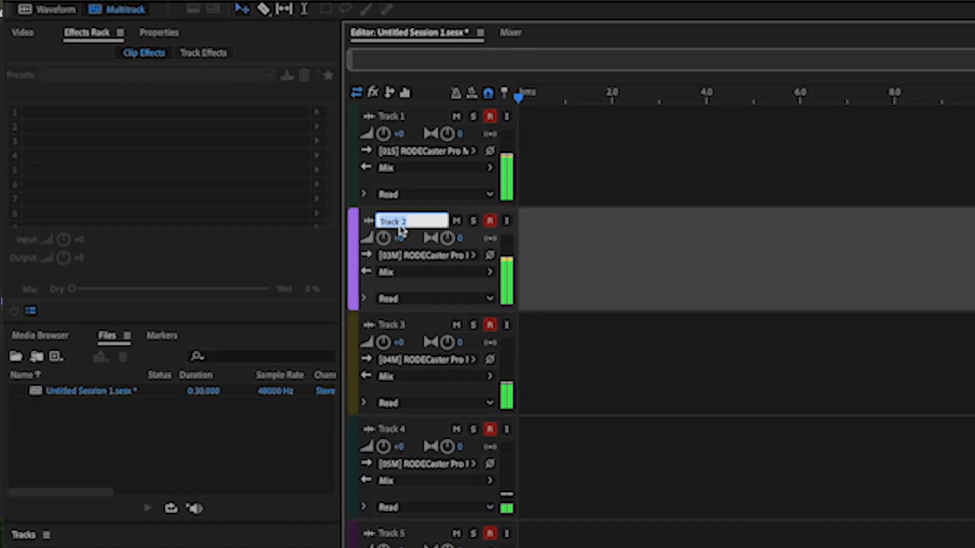
{"action": "type", "text": "Host"}
{"action": "key", "text": "Return"}
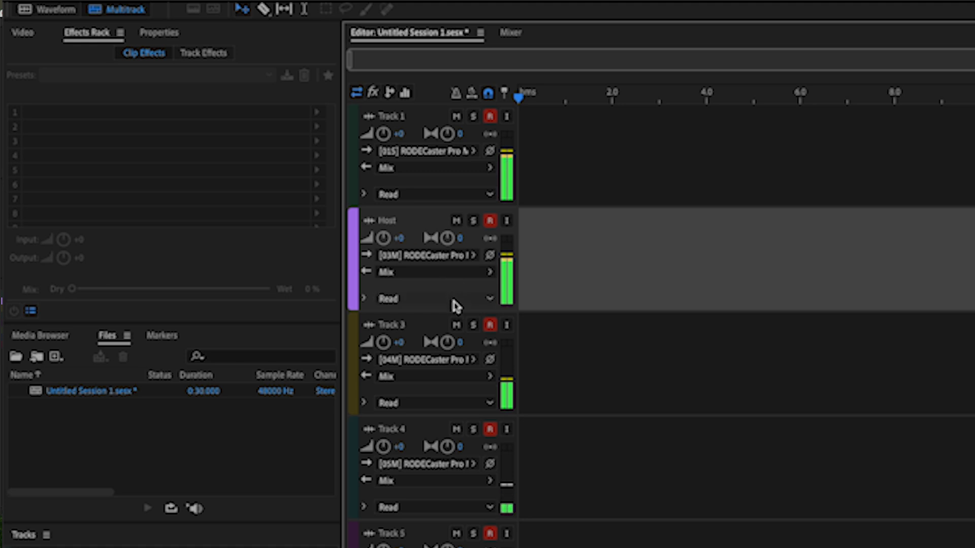
- Rename Track 3 with the word "Guest" followed by the guest's full name
{"action": "left_click", "coordinate": [407, 330]}
{"action": "double_click", "coordinate": [401, 329]}
{"action": "type", "text": "Guest John Doe"}
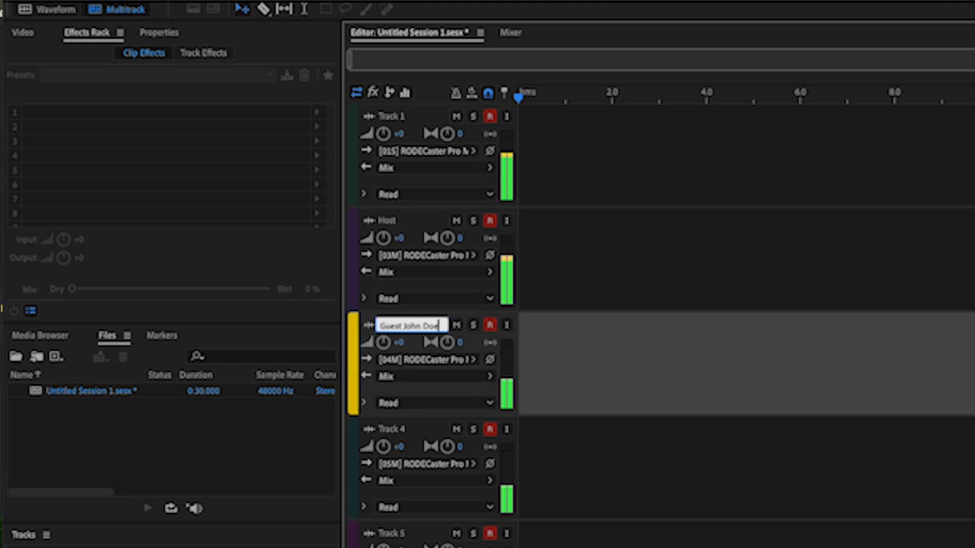
{"action": "key", "text": "Return"}
- Rename Track 4 as "Mic 3 - " followed by the speaker's full name
{"action": "double_click", "coordinate": [404, 431]}
{"action": "type", "text": "Mic 3"}
{"action": "type", "text": " -"}
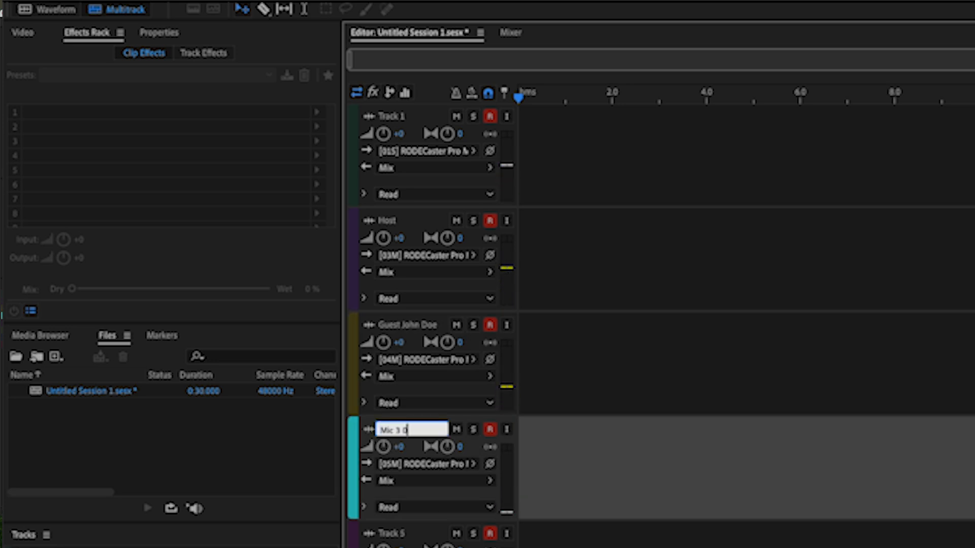
{"action": "type", "text": " Jane D"}
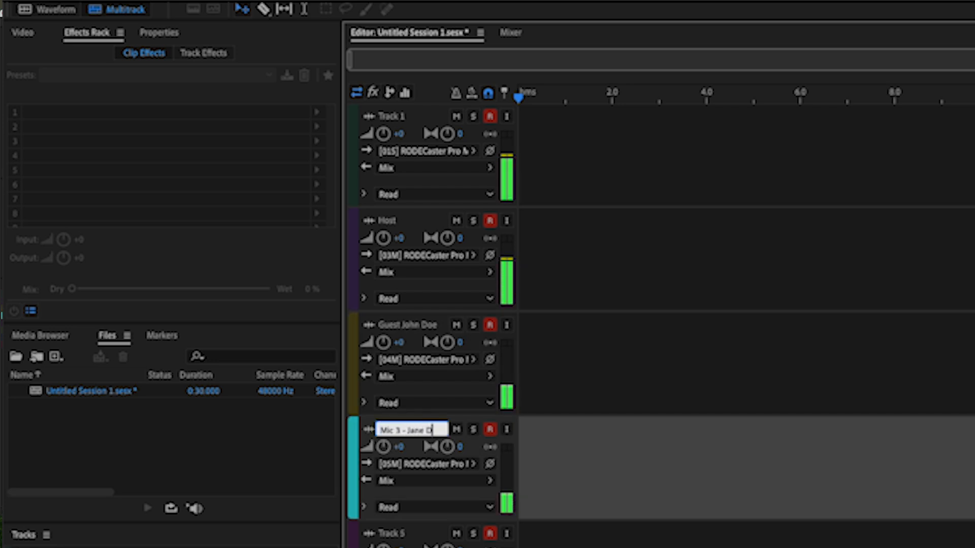
{"action": "type", "text": "oe"}
{"action": "key", "text": "Return"}
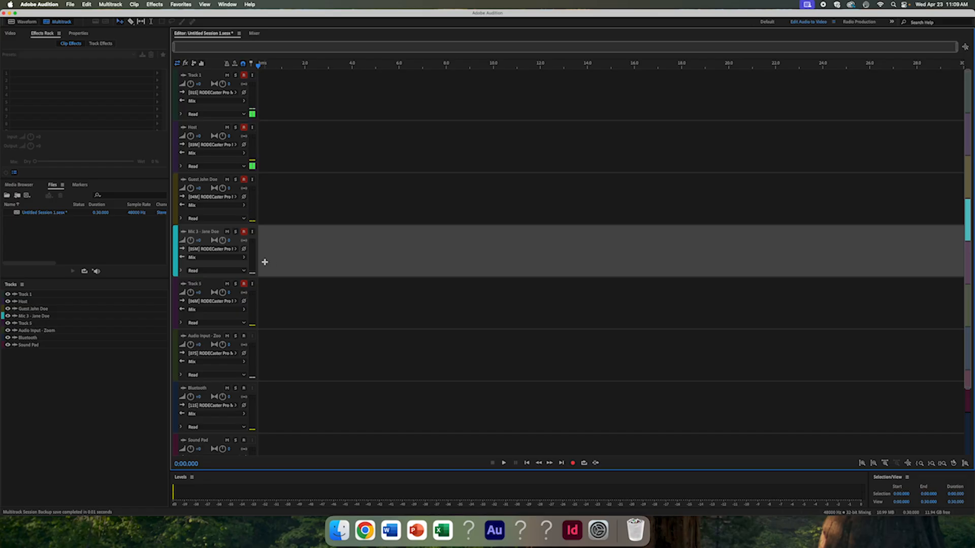
- Arm the Audio Input - Zoom and Bluetooth tracks for recording
{"action": "left_click", "coordinate": [244, 336]}
{"action": "left_click", "coordinate": [244, 388]}
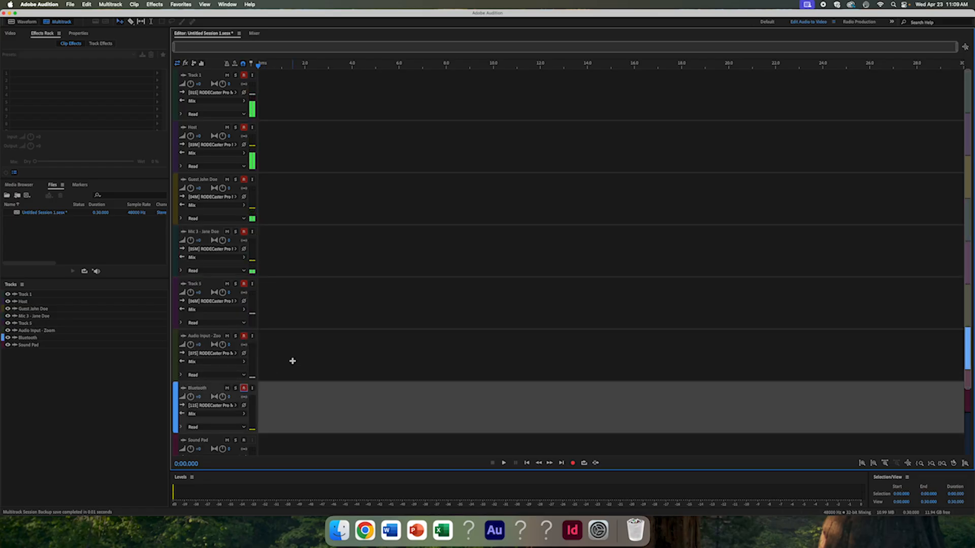